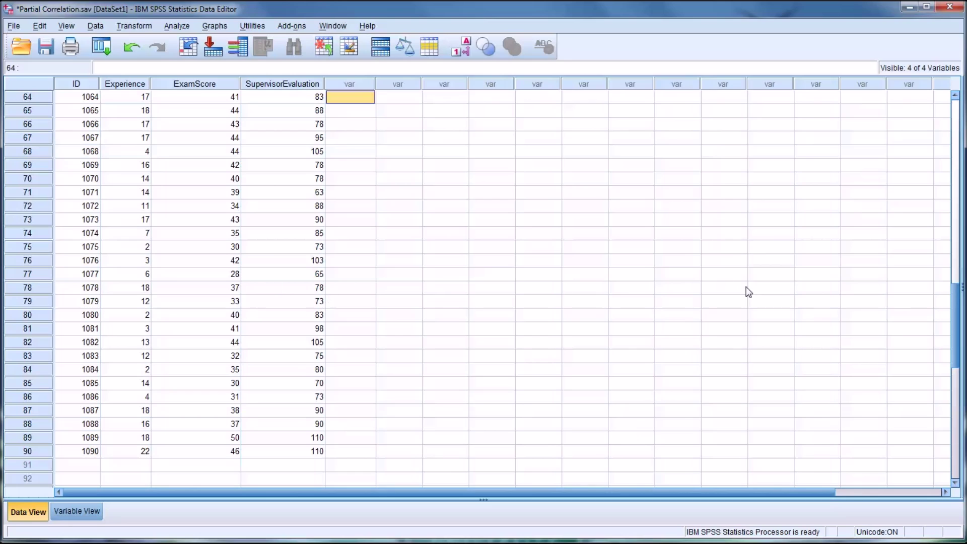
Select the ID, Experience, ExamScore and SupervisorEvaluation columns in turn in the Data Editor.
left_click(74, 85)
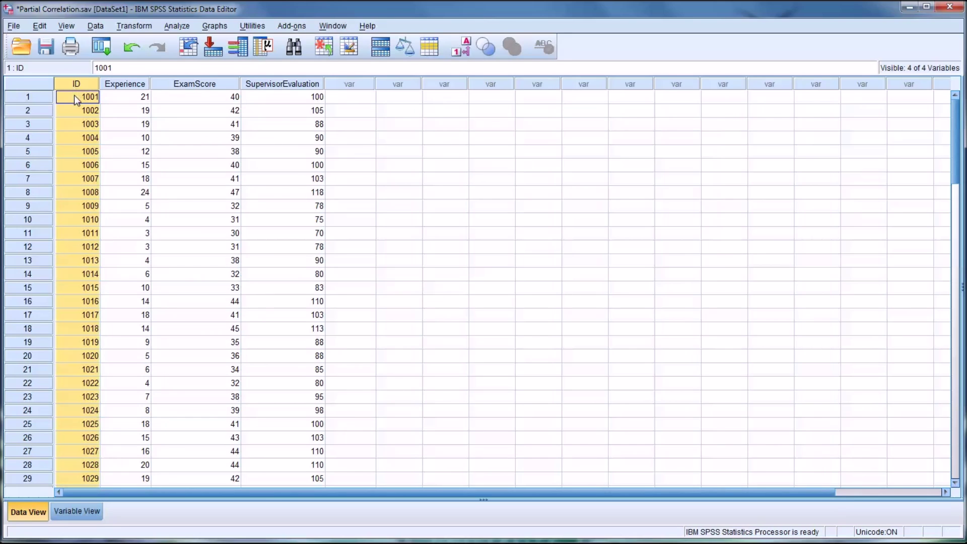
left_click(122, 85)
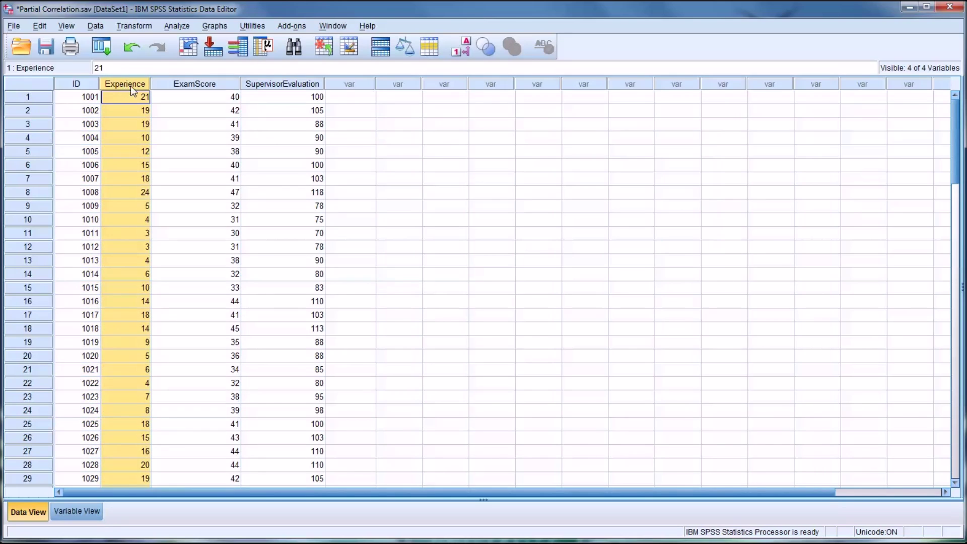
left_click(123, 96)
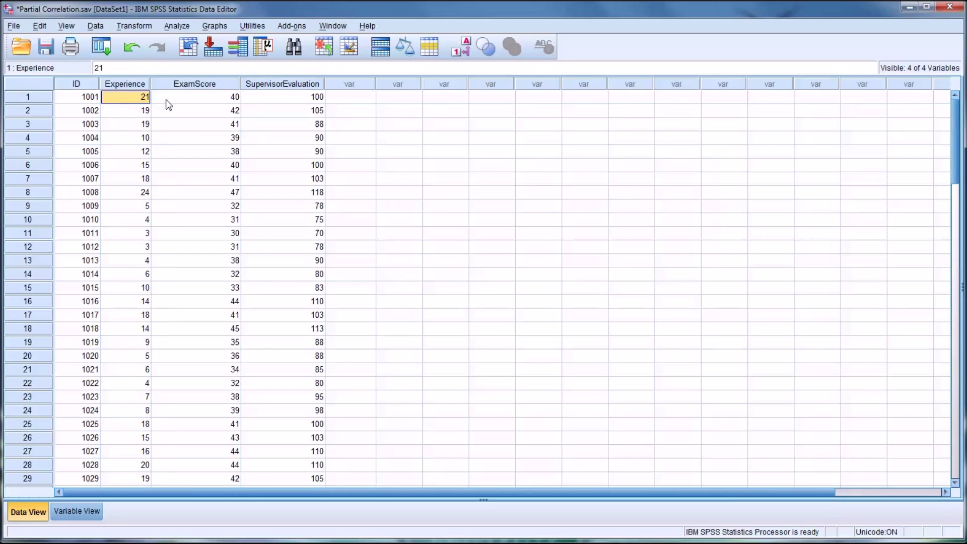
left_click(182, 86)
left_click(191, 101)
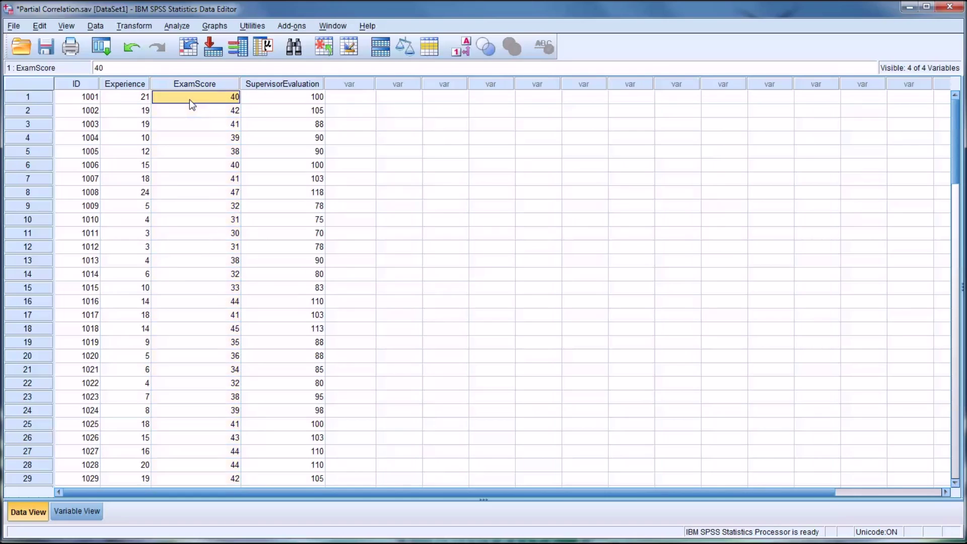
left_click(282, 86)
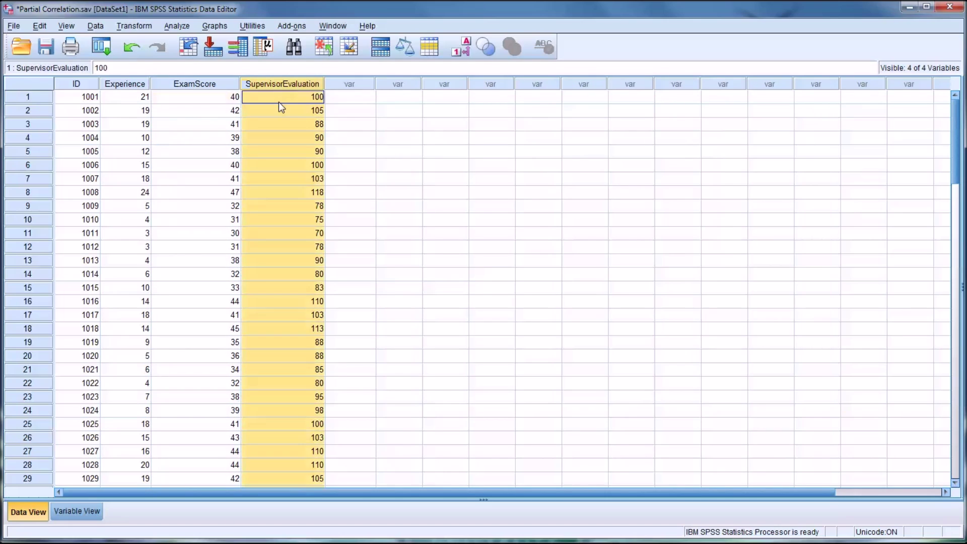
left_click(278, 100)
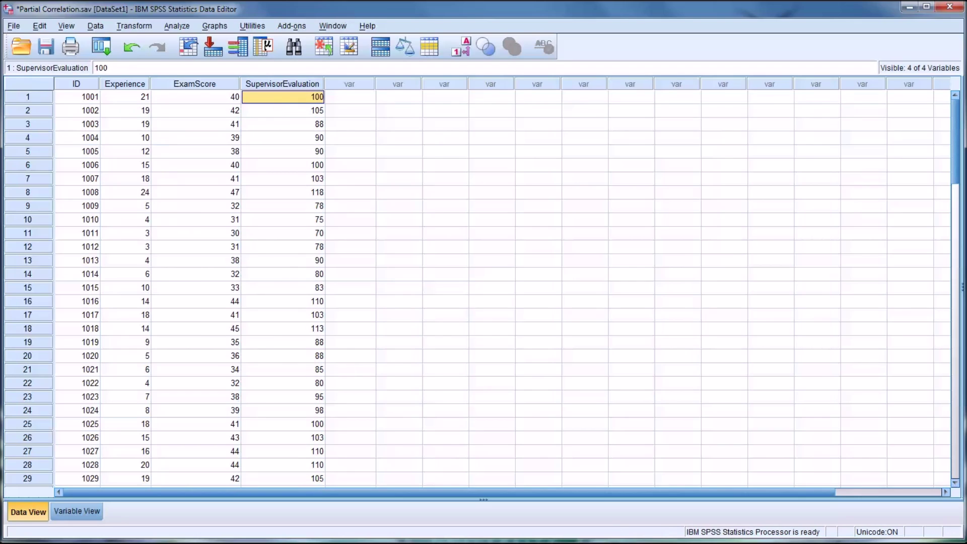
Check the first ExamScore values (40, 42, 41) and SupervisorEvaluation values (100, 105).
left_click(190, 104)
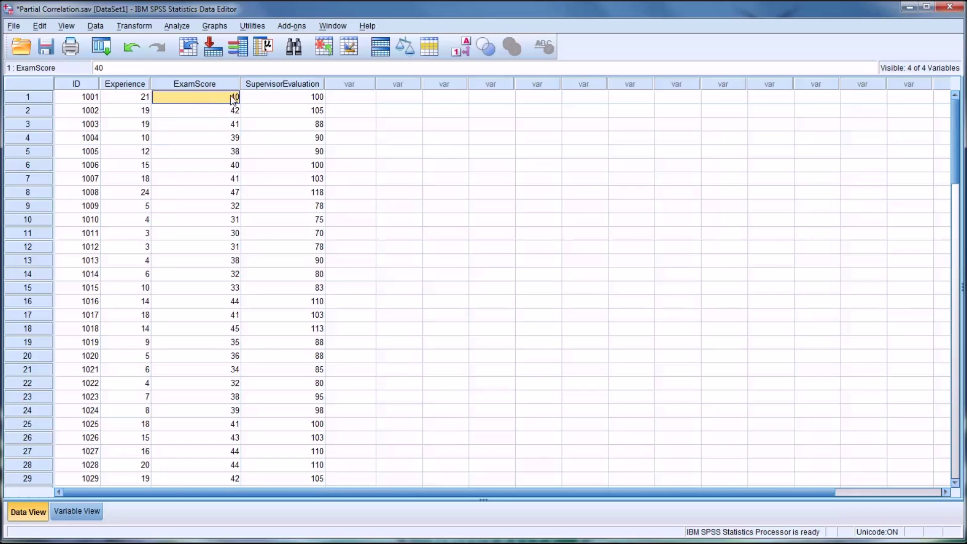
left_click(187, 111)
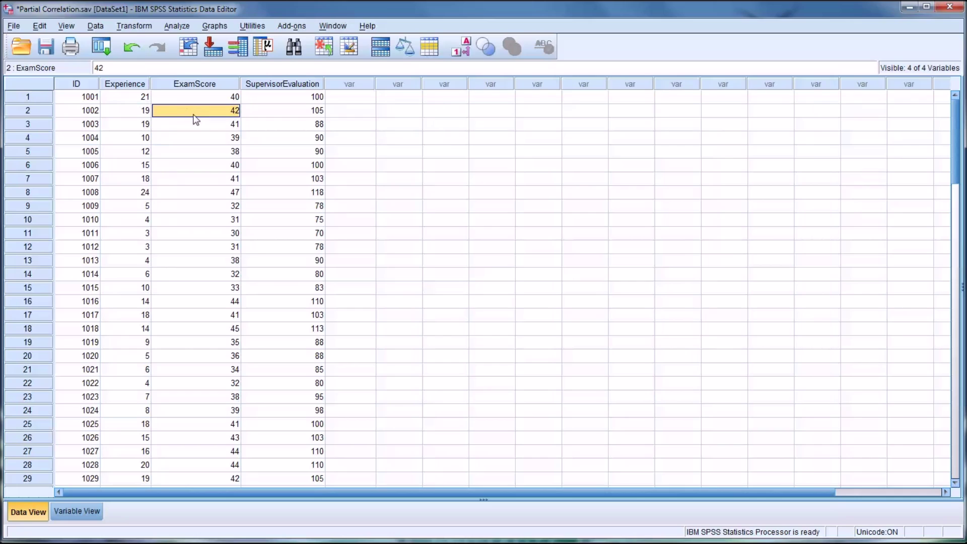
left_click(195, 123)
left_click(204, 99)
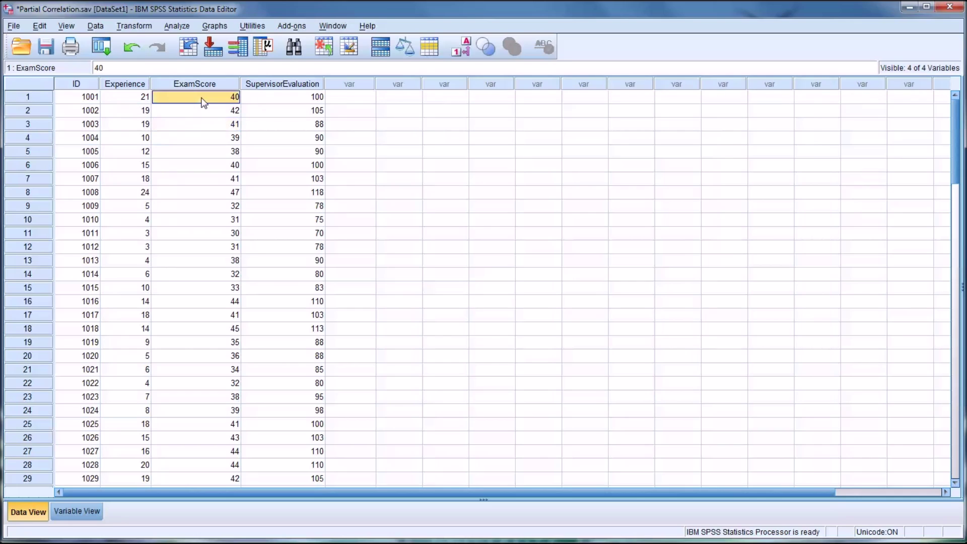
left_click(273, 95)
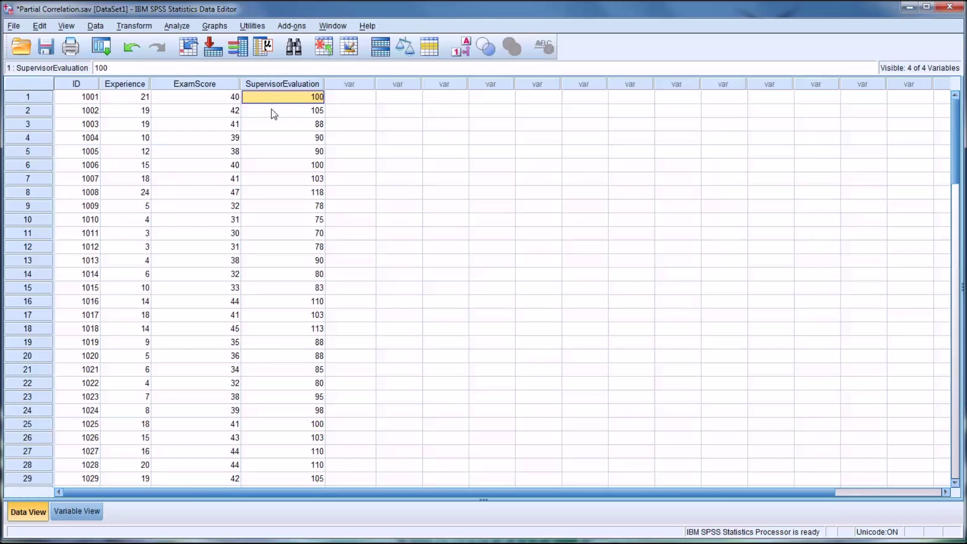
left_click(272, 114)
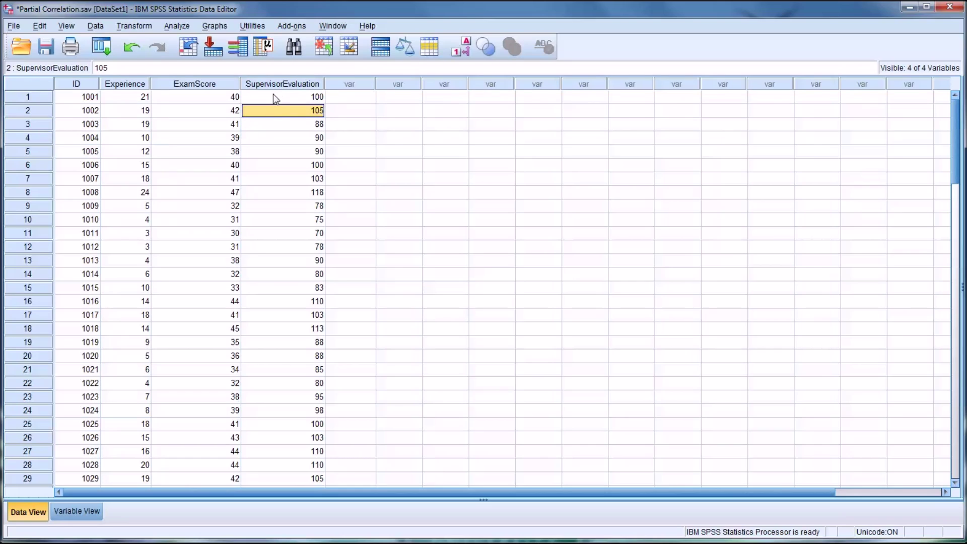
left_click(275, 98)
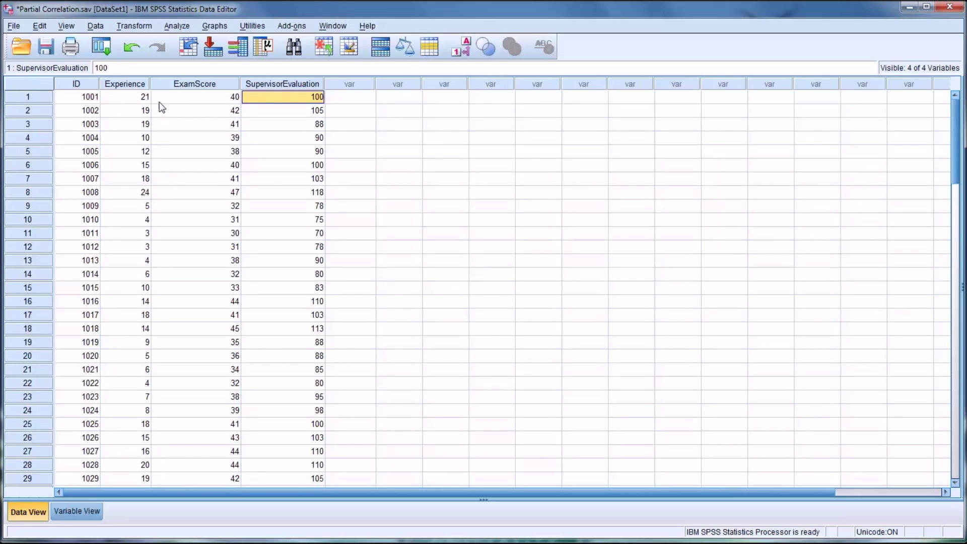
Check Experience values 21 and 19, and row 3's ExamScore 41 and SupervisorEvaluation 87.5.
left_click(132, 97)
left_click(128, 110)
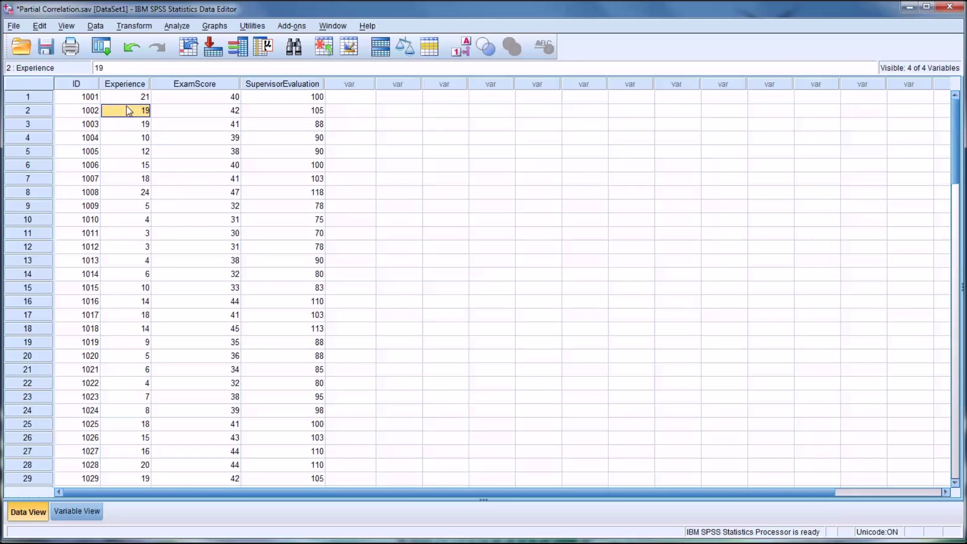
left_click(181, 127)
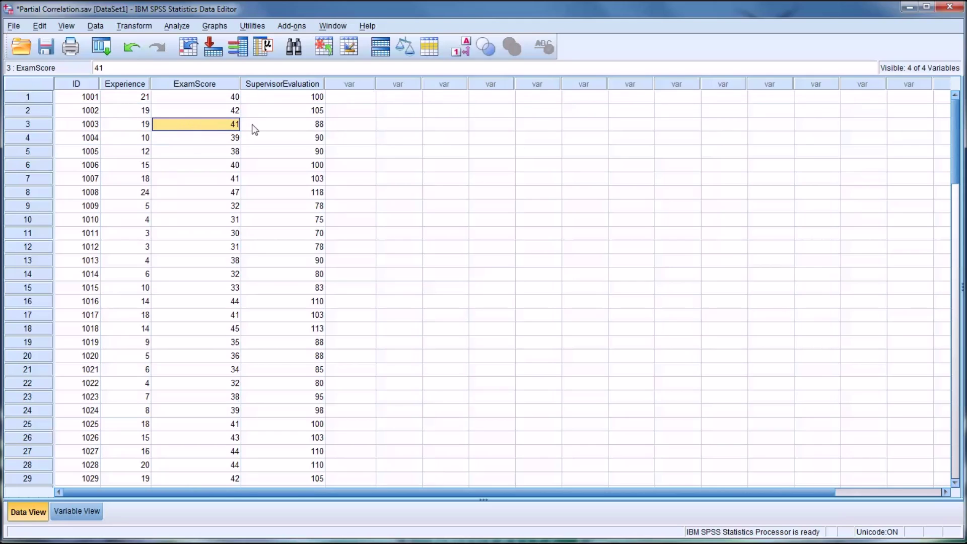
left_click(268, 124)
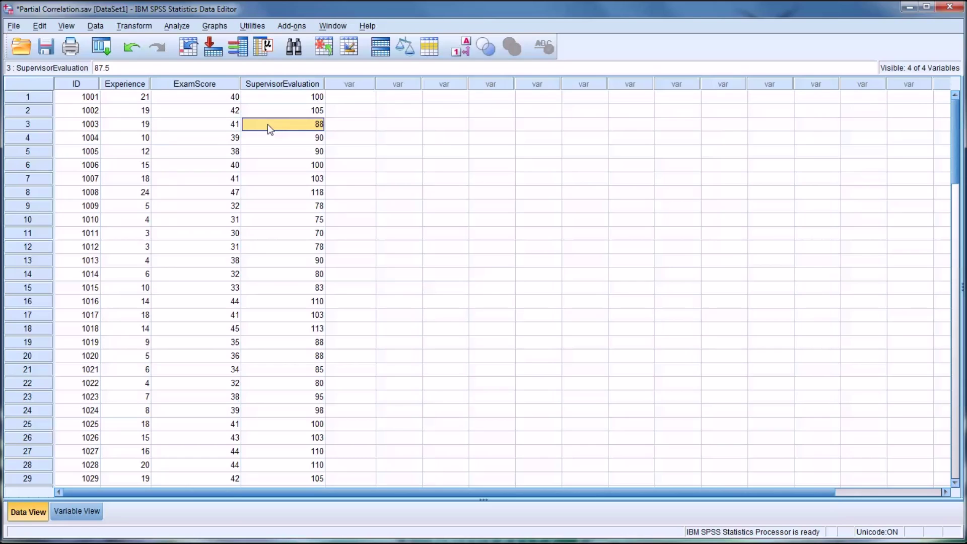
left_click(195, 96)
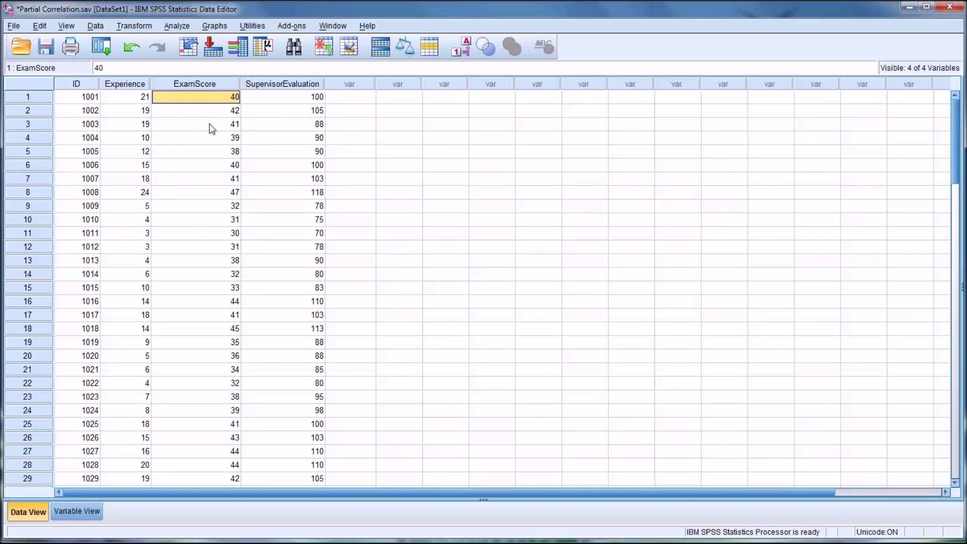
Review Experience values 10 and 15, the three data columns, and the variable definitions.
left_click(137, 141)
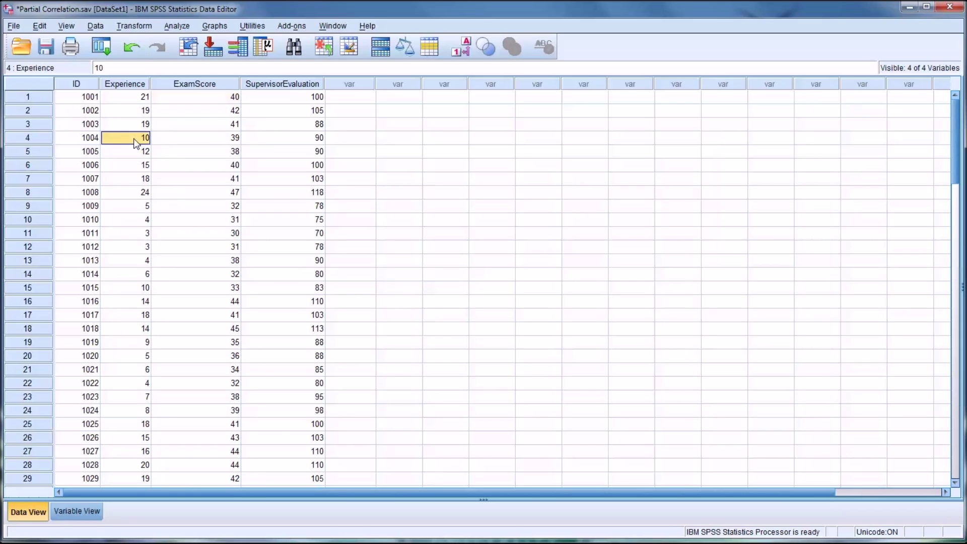
left_click(135, 162)
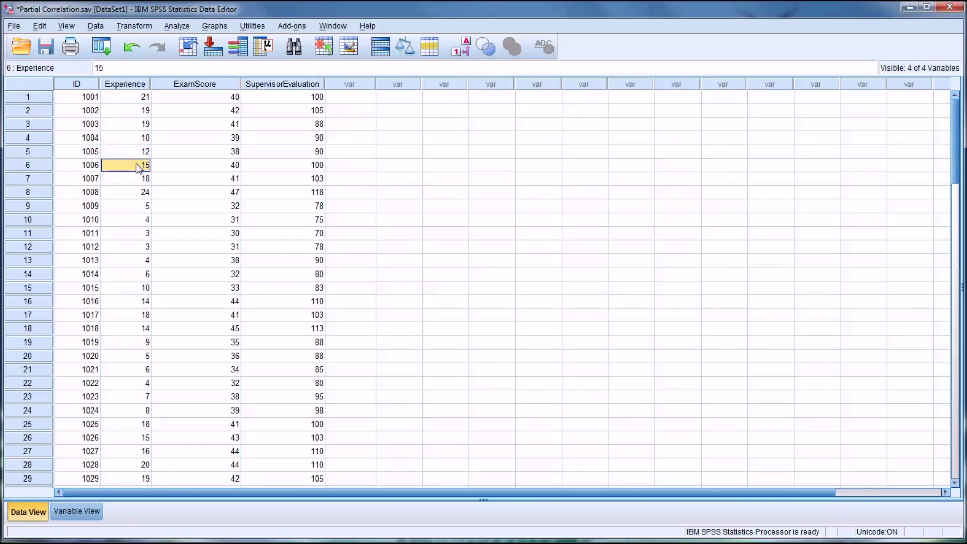
left_click(127, 85)
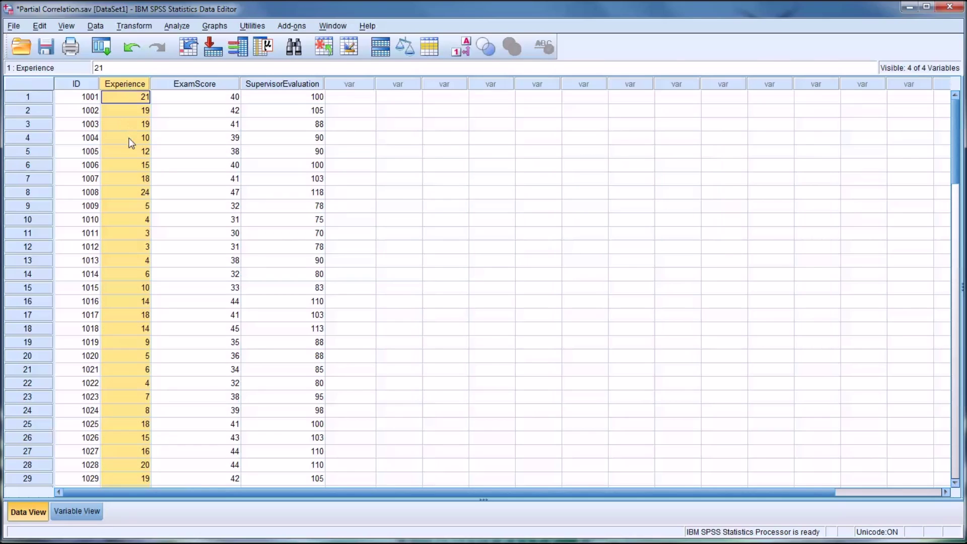
left_click(134, 141)
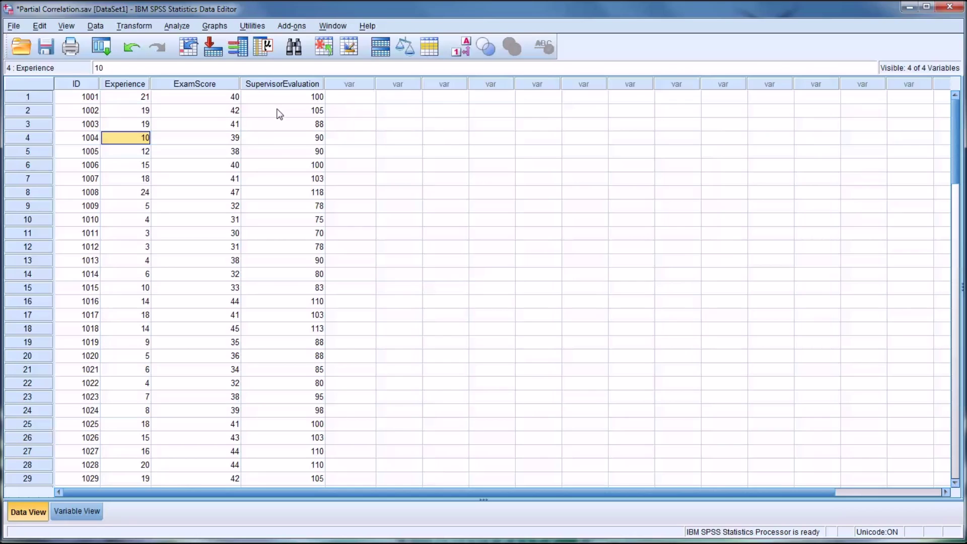
left_click(222, 85)
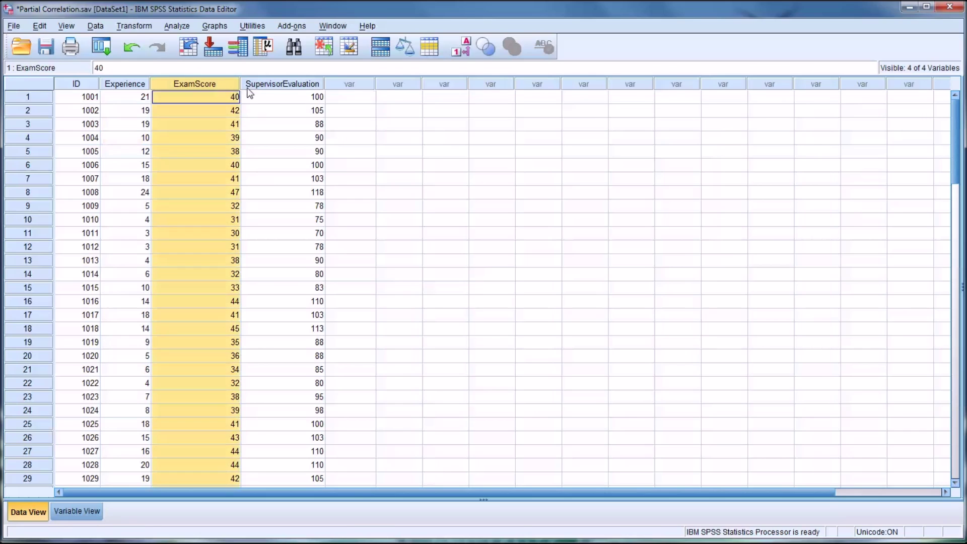
left_click(260, 86)
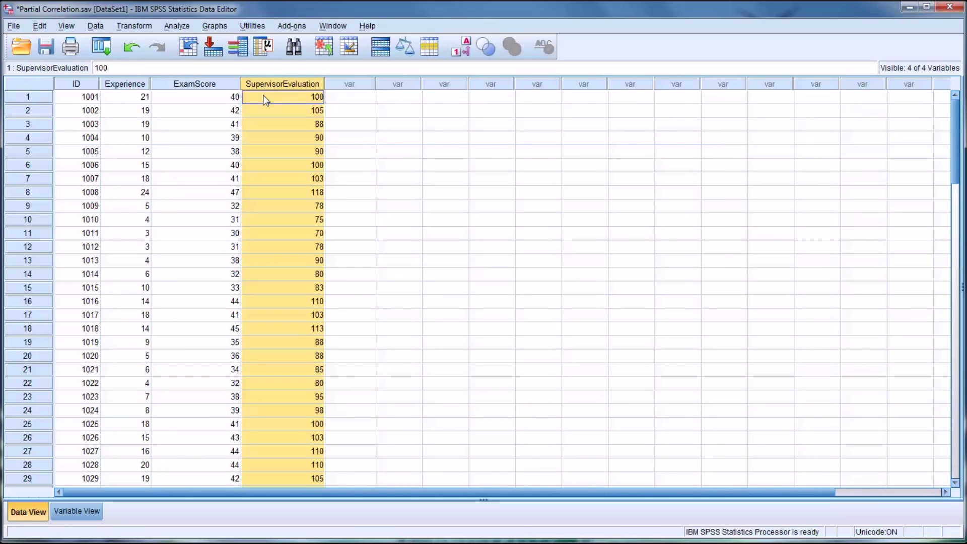
left_click(265, 103)
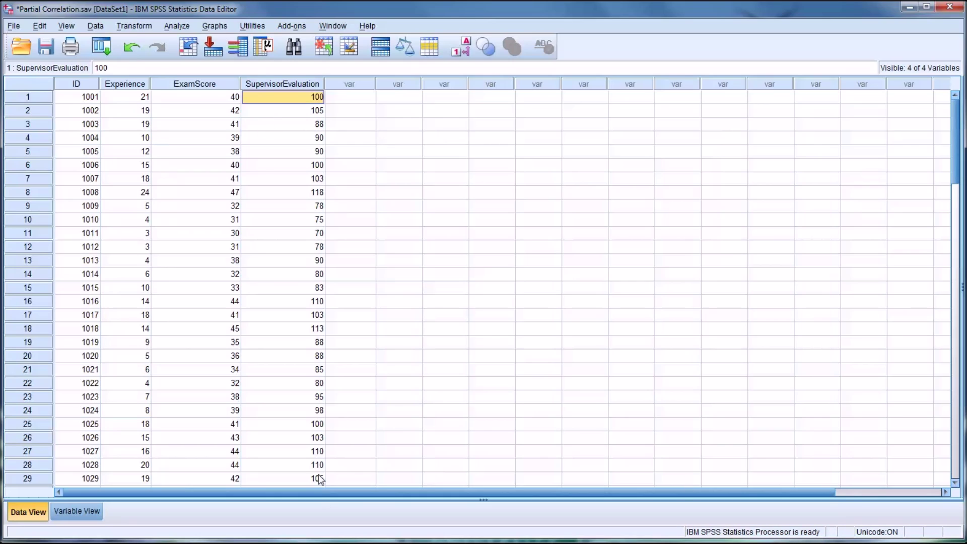
left_click(121, 86)
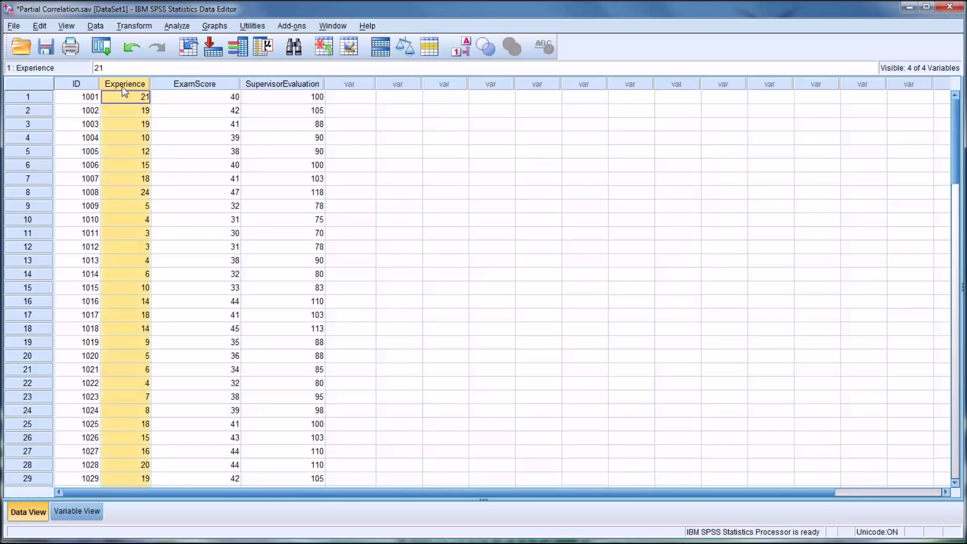
left_click(118, 96)
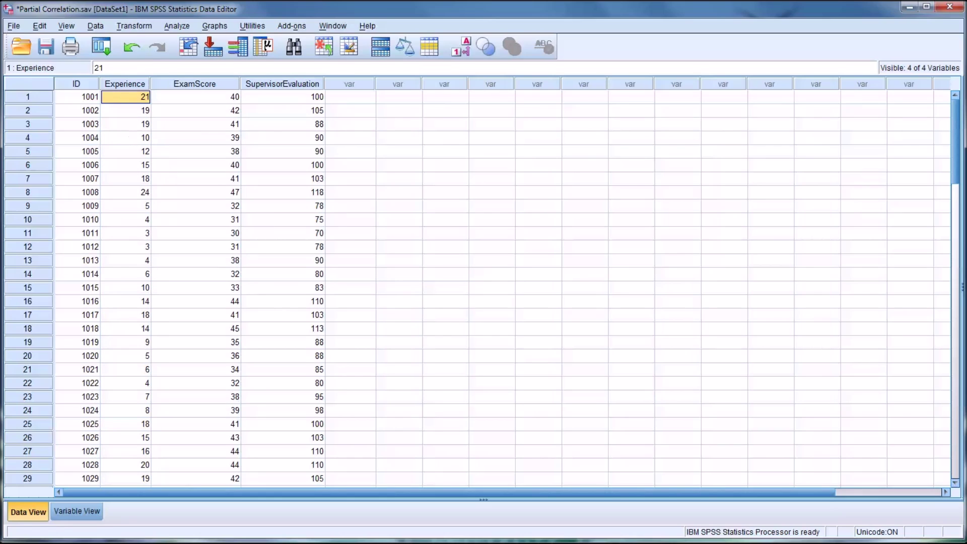
left_click(335, 102)
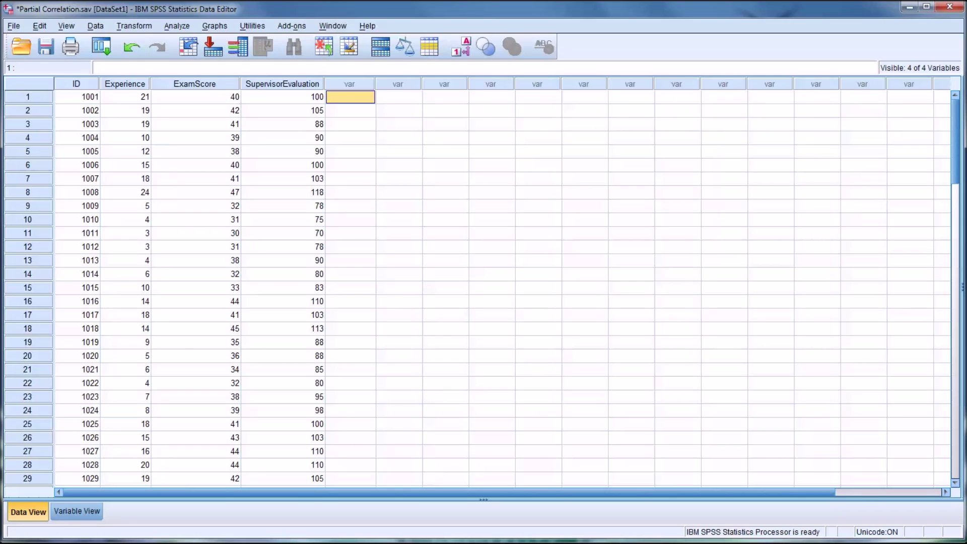
left_click(86, 508)
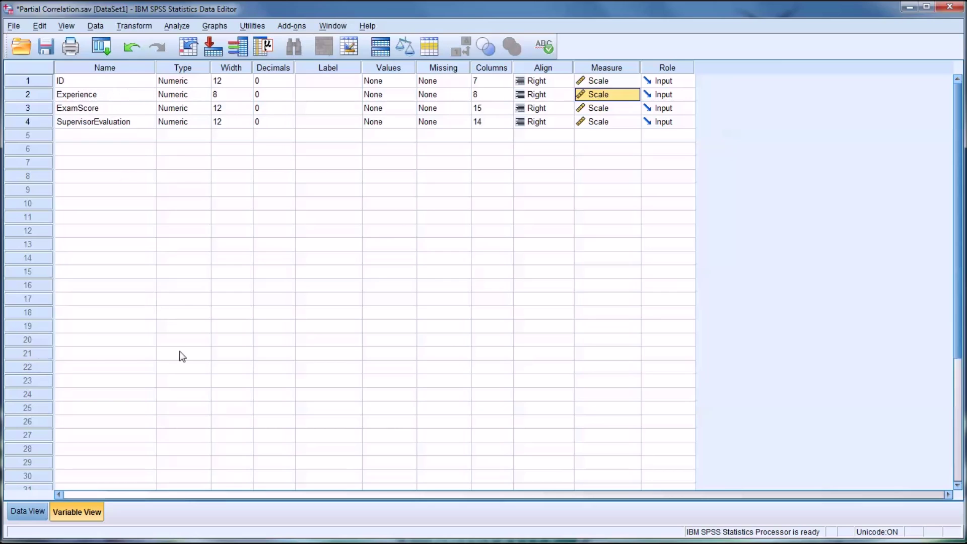
left_click(20, 513)
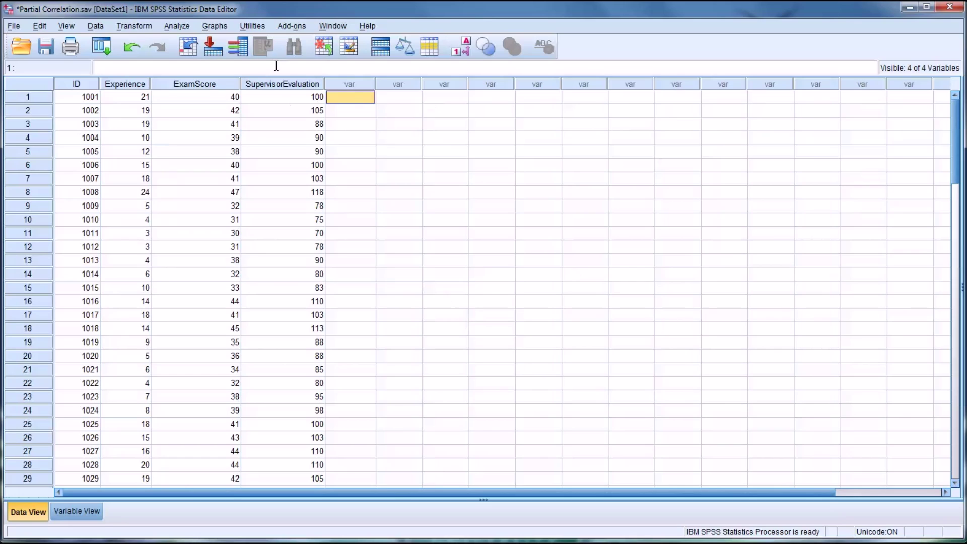
Start a partial correlation from Analyze > Correlate > Partial and reset its variable lists.
left_click(170, 26)
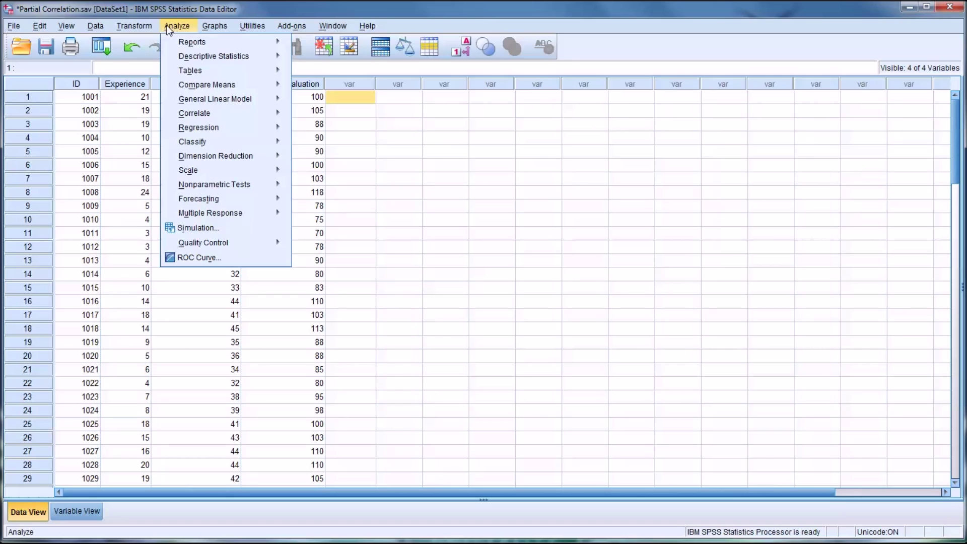
mouse_move(217, 117)
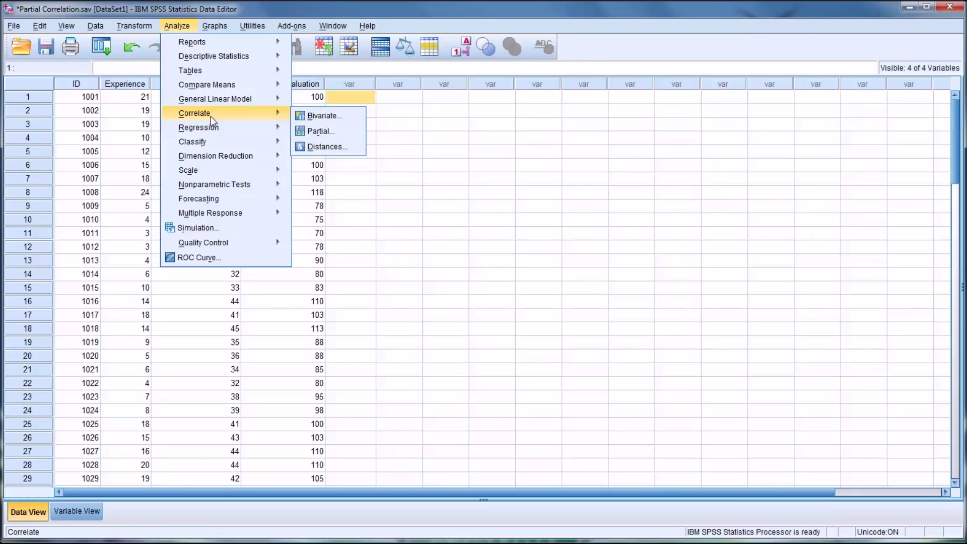
left_click(313, 130)
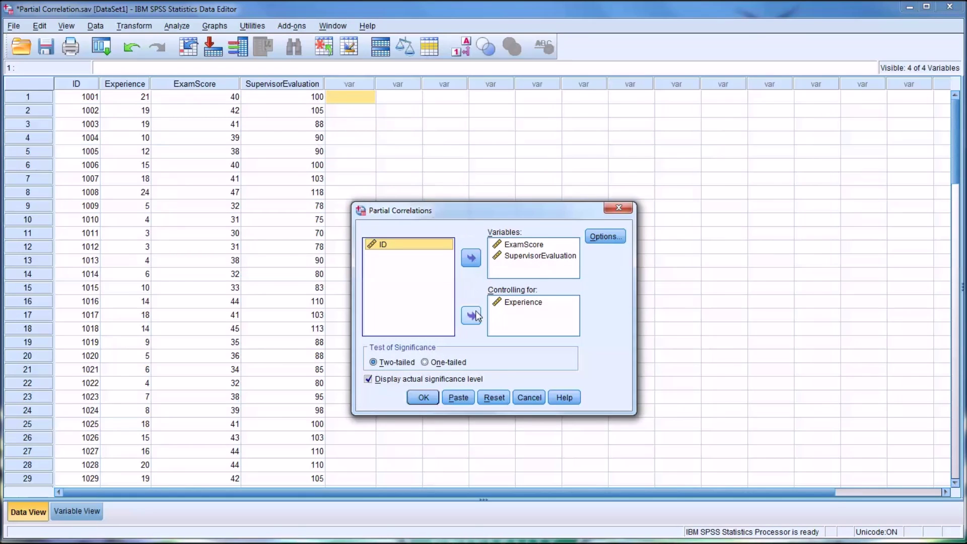
left_click(494, 397)
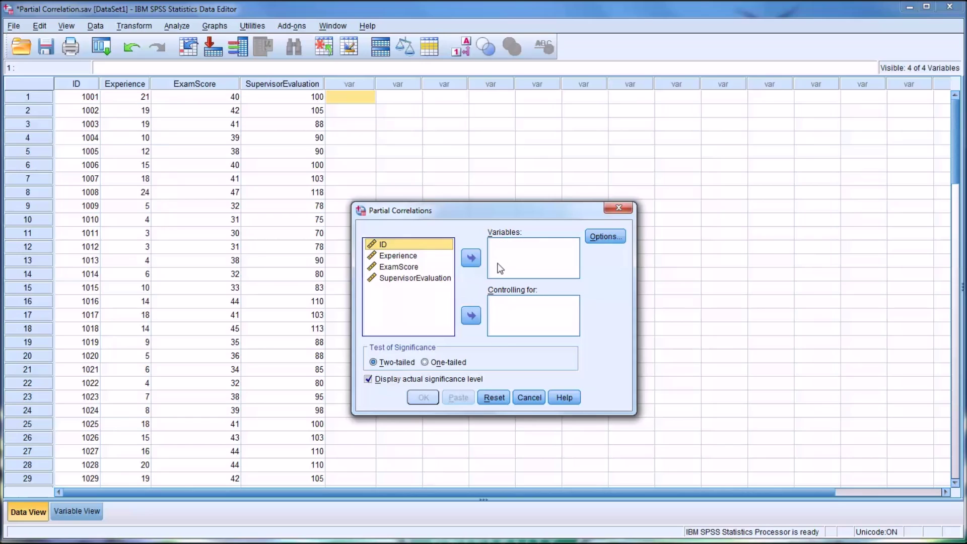
left_click(596, 239)
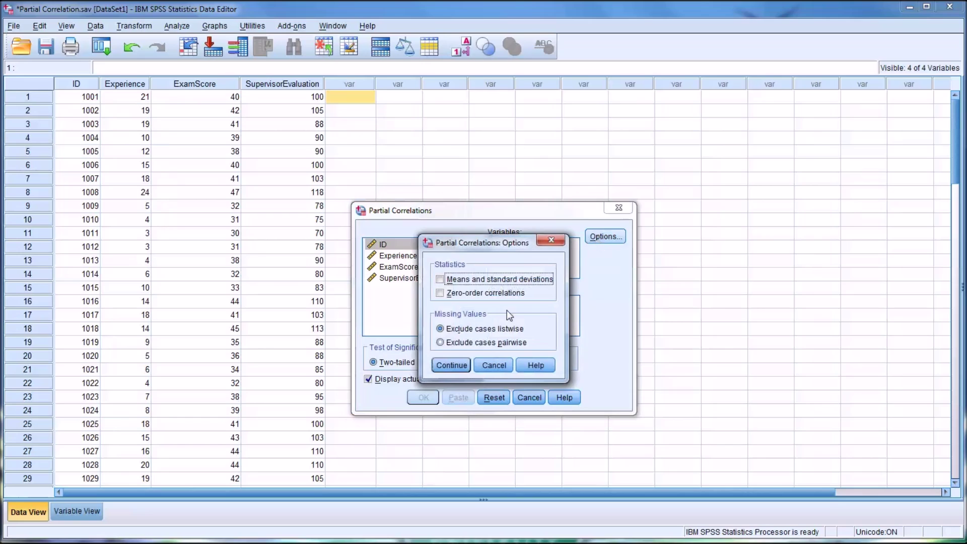
Tick Means and standard deviations and Zero-order correlations in Options, then continue.
left_click(441, 280)
left_click(441, 293)
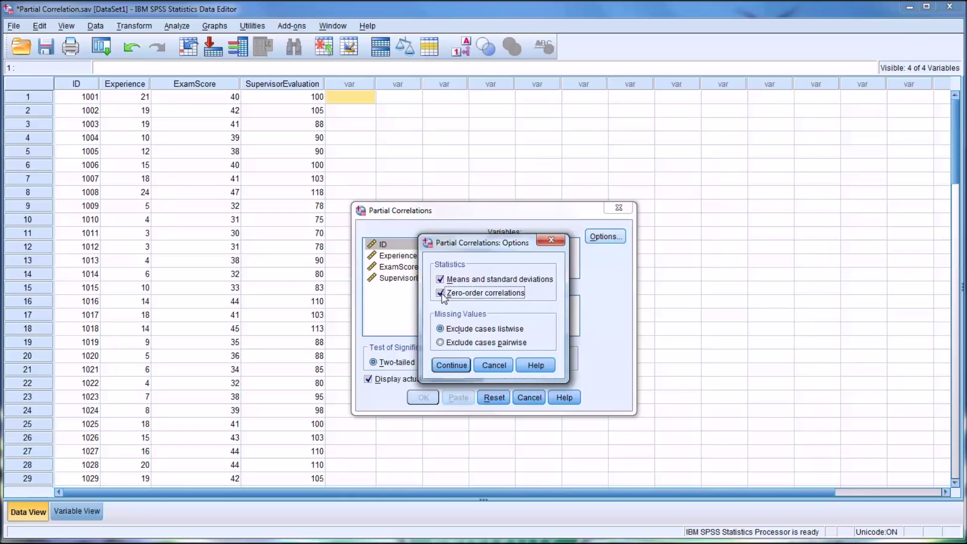
left_click(452, 366)
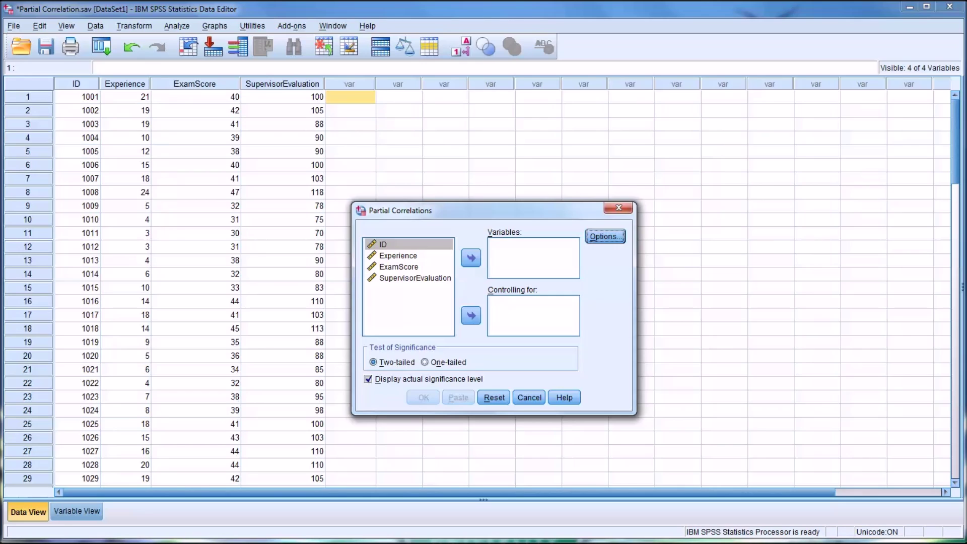
left_click(402, 268)
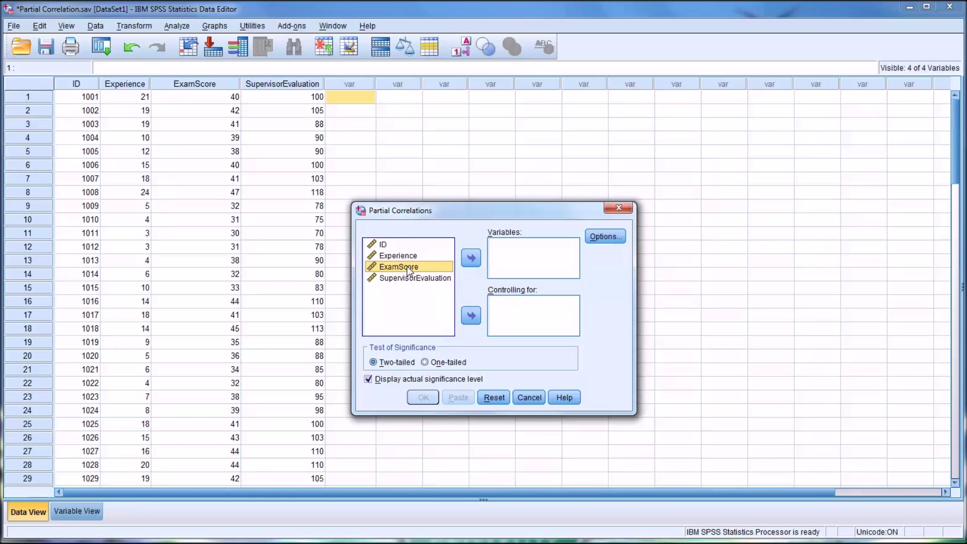
Put ExamScore and SupervisorEvaluation in Variables, Experience in Controlling for, and run it.
left_click(471, 258)
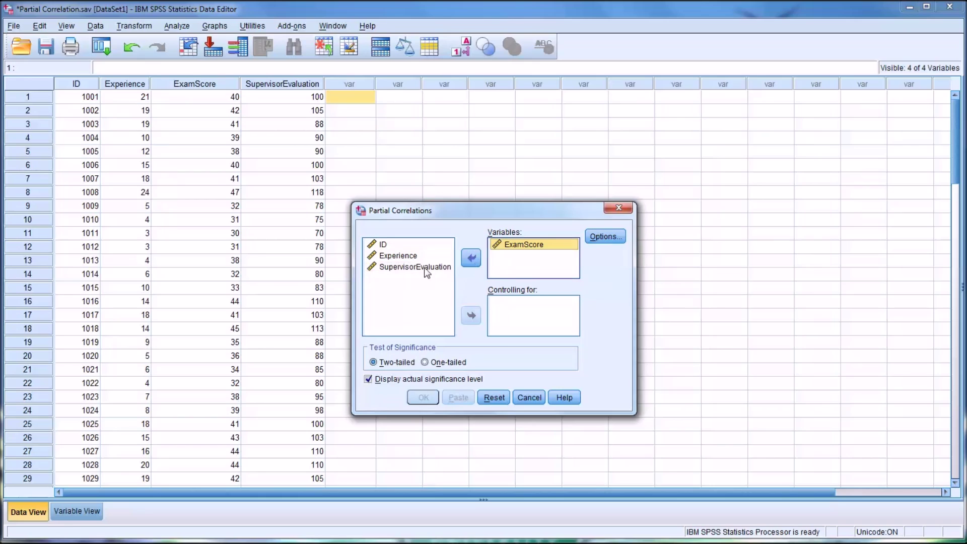
left_click(424, 271)
left_click(471, 261)
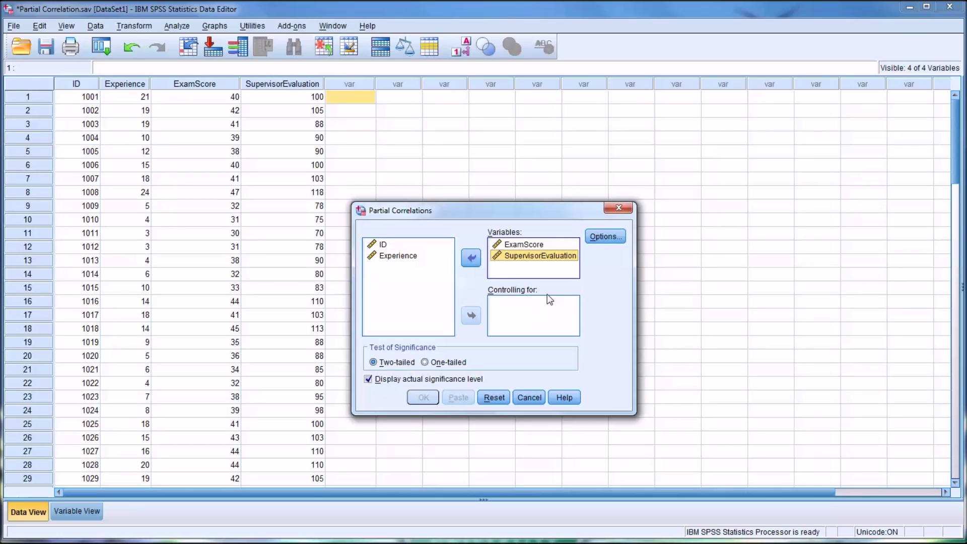
left_click(389, 257)
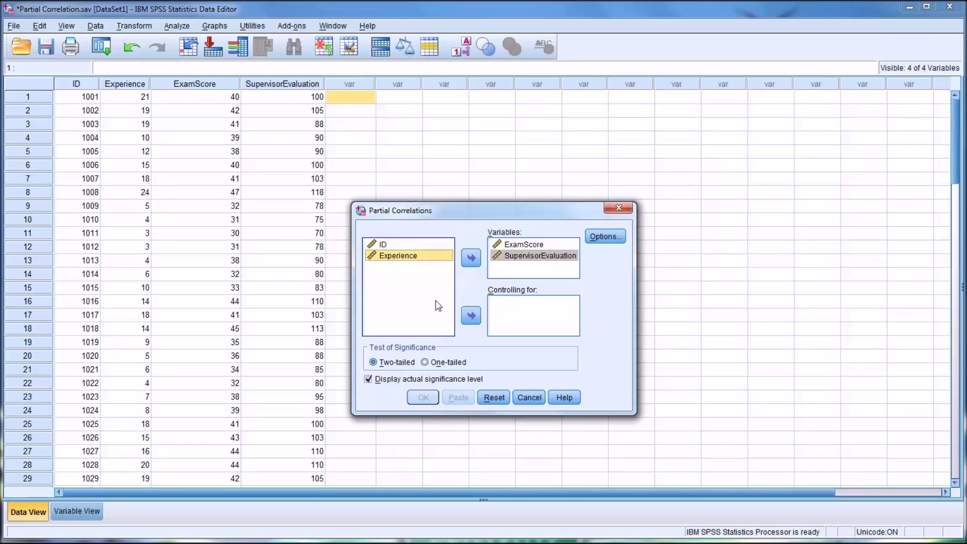
left_click(469, 315)
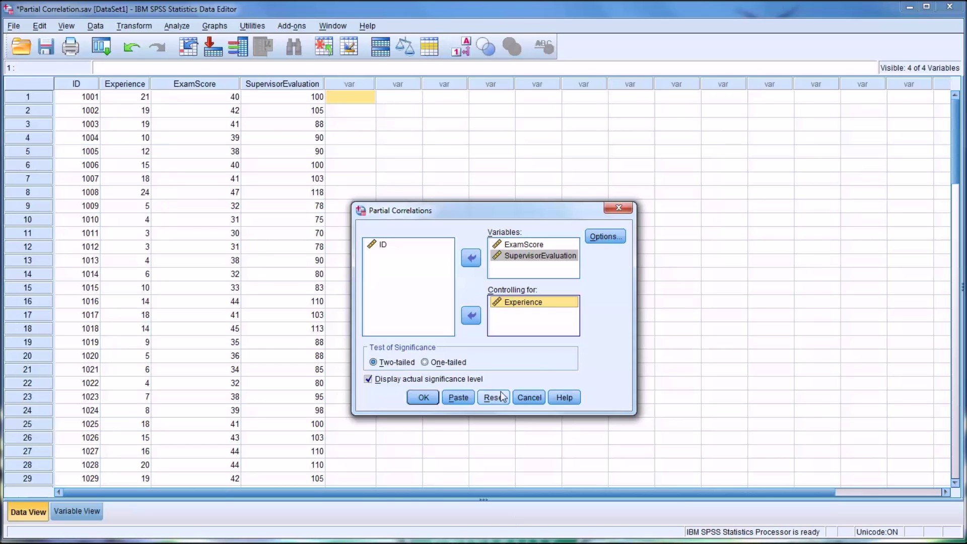
left_click(423, 398)
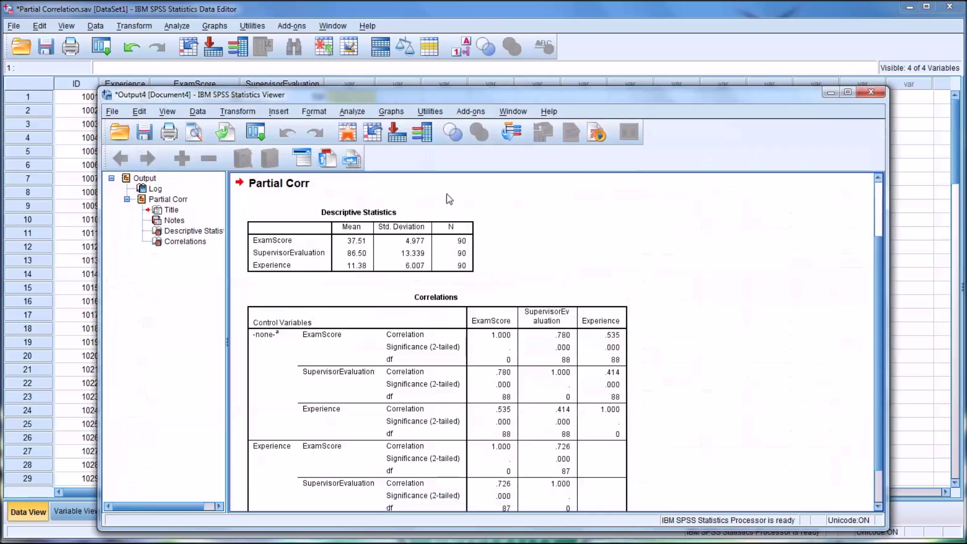
Raise the Output Viewer, select the Descriptive Statistics table, and scroll to the Correlations table.
left_click_drag(456, 97, 452, 68)
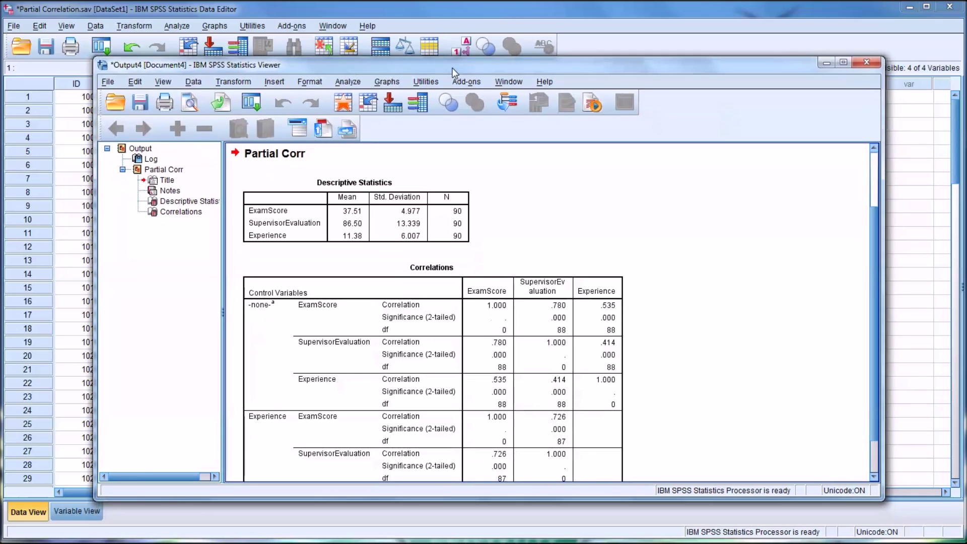
left_click(412, 219)
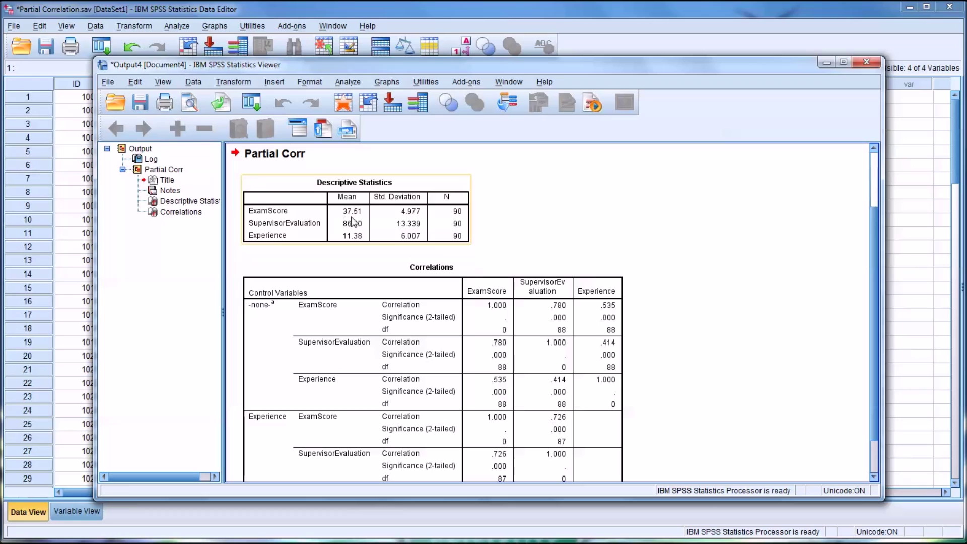
left_click(368, 250)
left_click(312, 239)
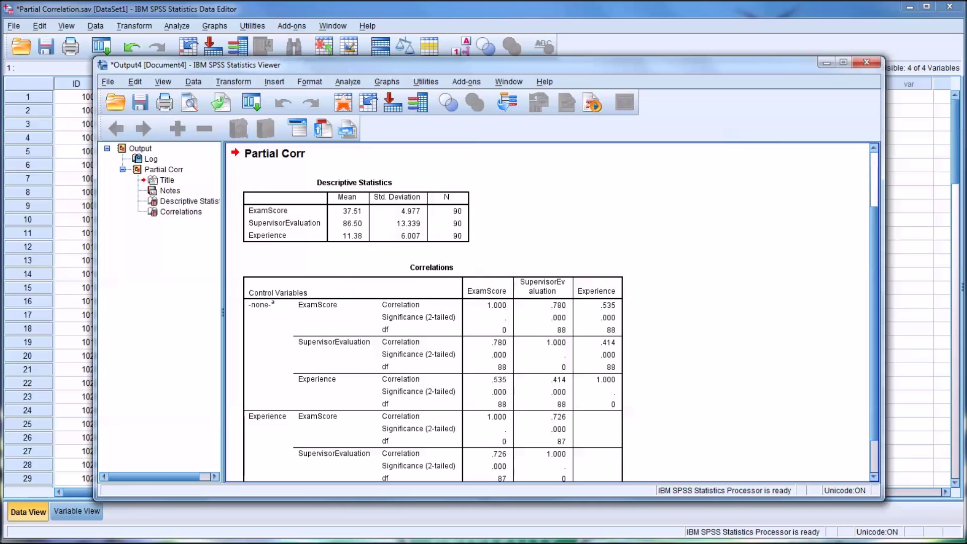
scroll(601, 316, "down", 2)
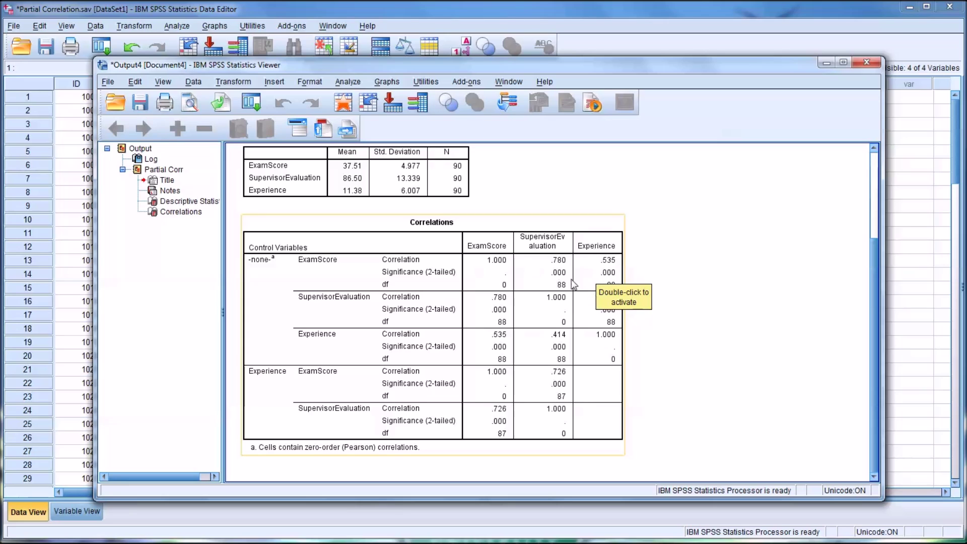
double_click(523, 296)
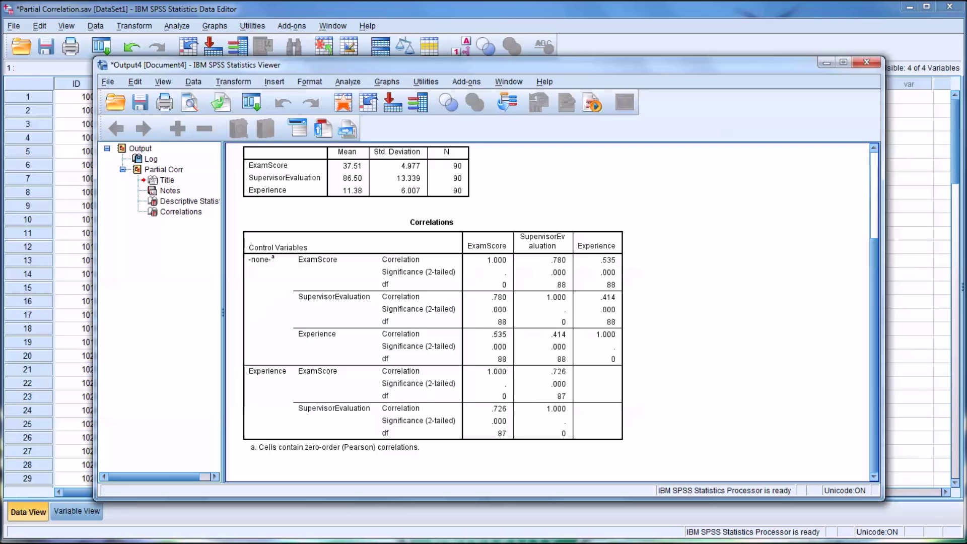
left_click(486, 365)
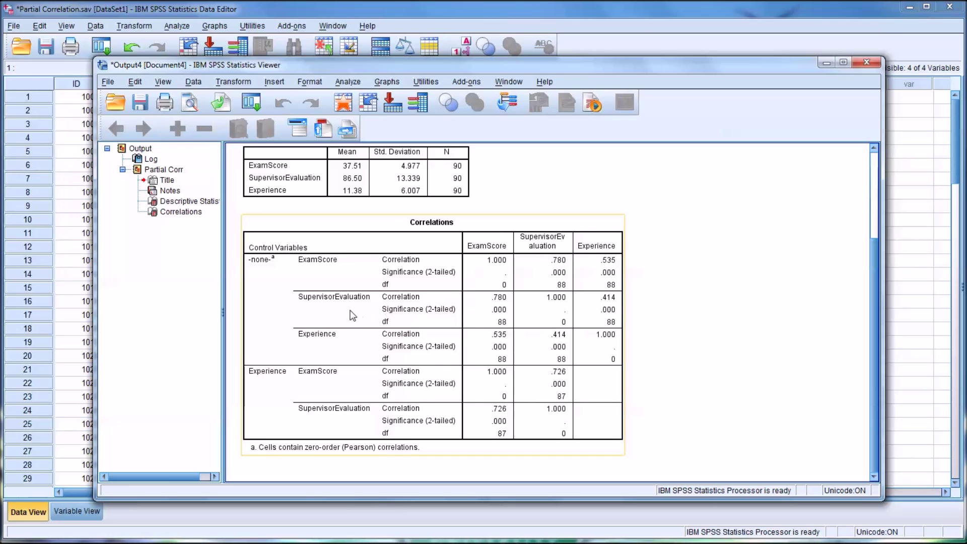